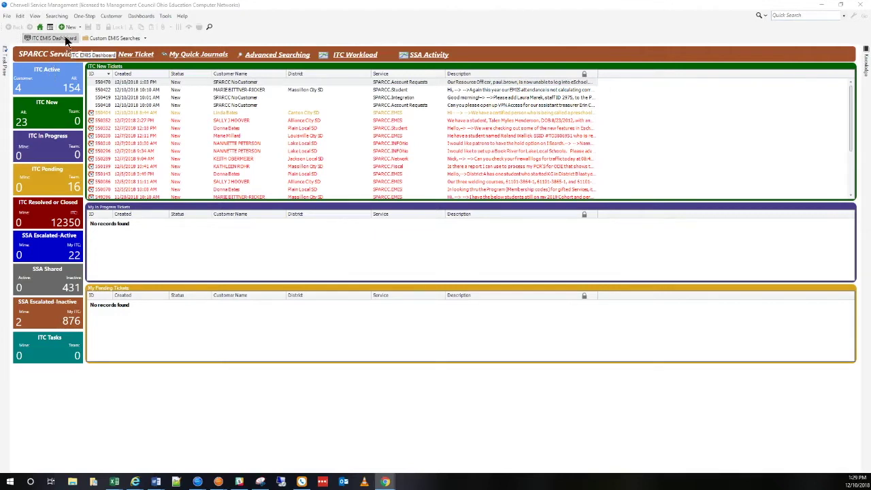
- Start a quick incident search with the condition that the incident Business Unit equals SPARCC
{"action": "left_click", "coordinate": [57, 17]}
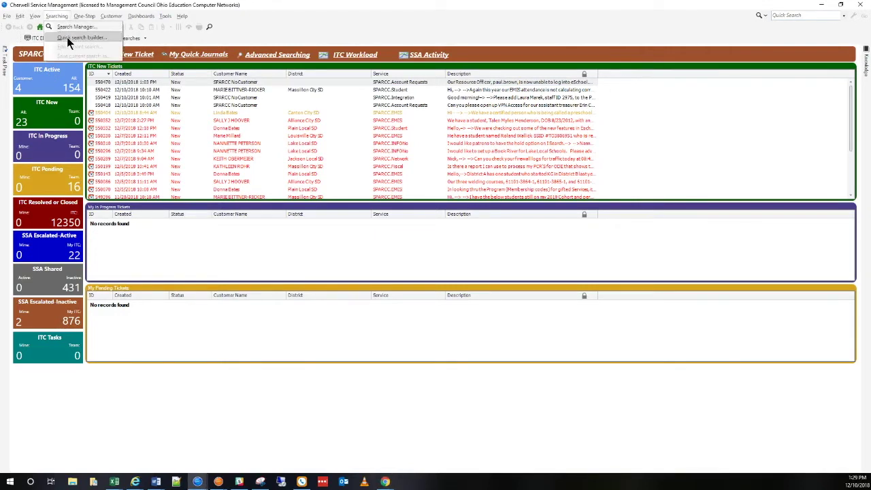
{"action": "left_click", "coordinate": [68, 37]}
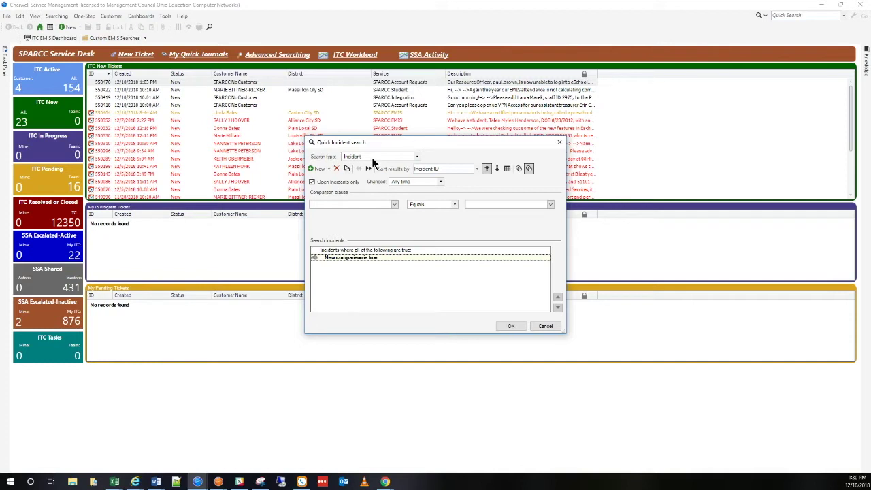
{"action": "left_click", "coordinate": [394, 205]}
{"action": "left_click", "coordinate": [394, 204]}
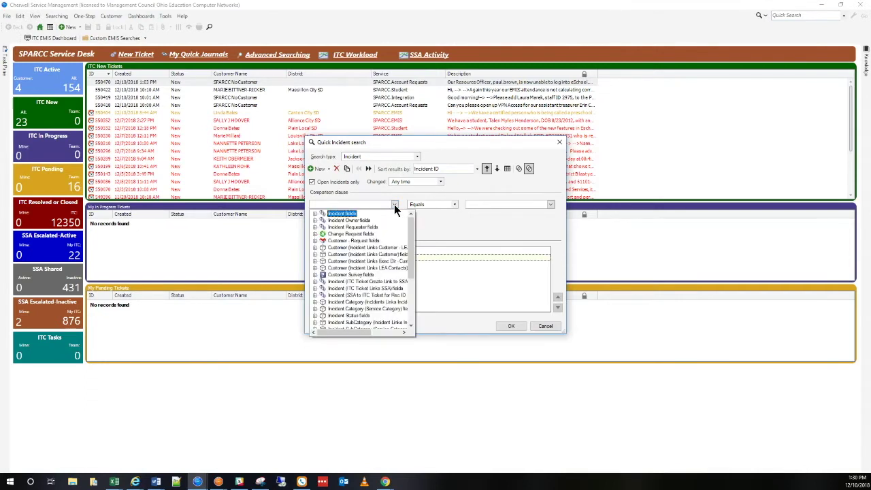
{"action": "left_click", "coordinate": [313, 213]}
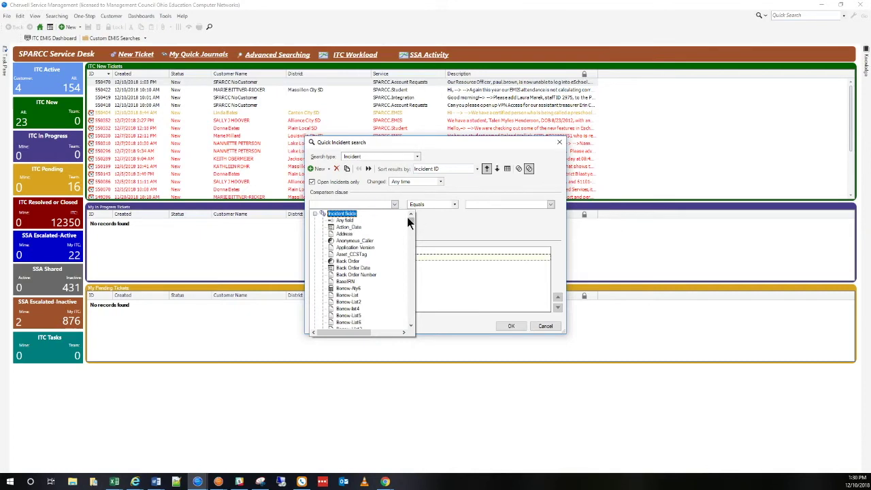
{"action": "left_click_drag", "start_coordinate": [409, 222], "coordinate": [410, 231]}
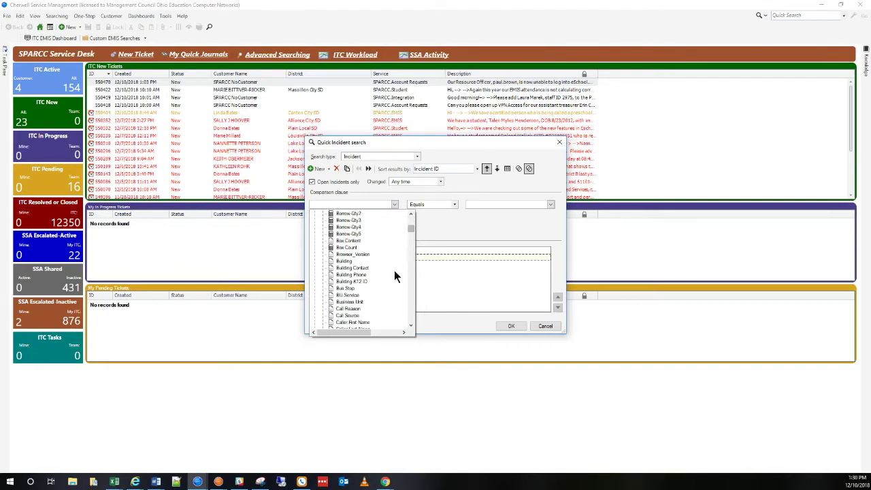
{"action": "left_click", "coordinate": [347, 303]}
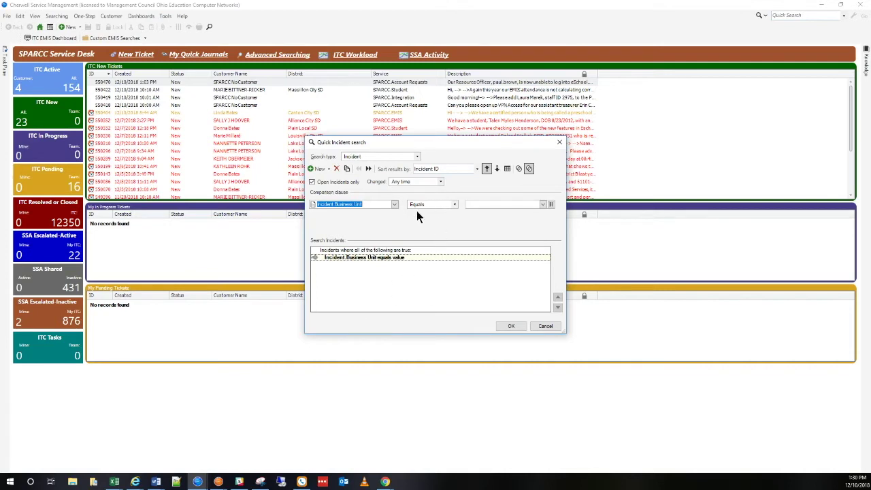
{"action": "left_click", "coordinate": [510, 203]}
{"action": "type", "text": "SPARCC"}
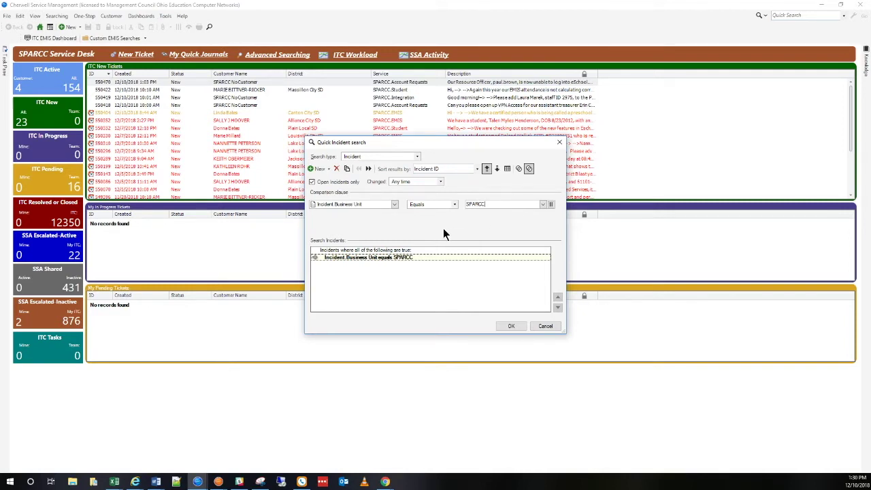
- Add a second comparison clause to the search on the incident field Owned By Team
{"action": "left_click", "coordinate": [316, 168]}
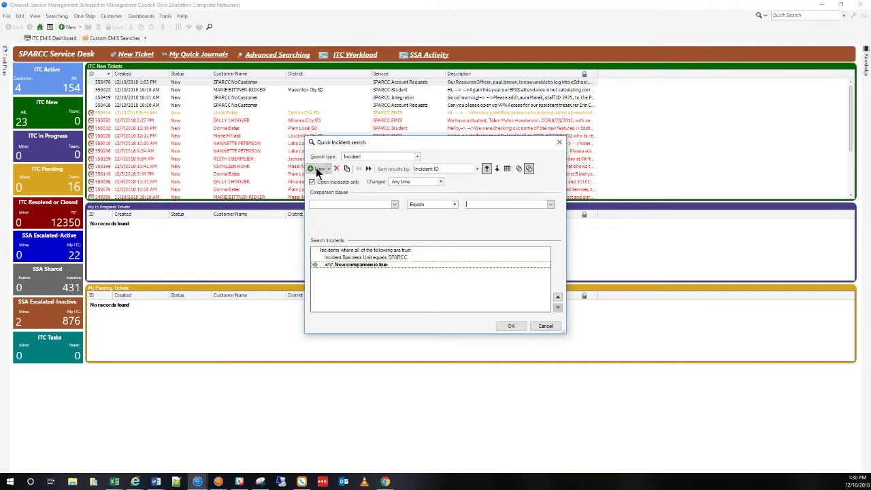
{"action": "left_click", "coordinate": [394, 204]}
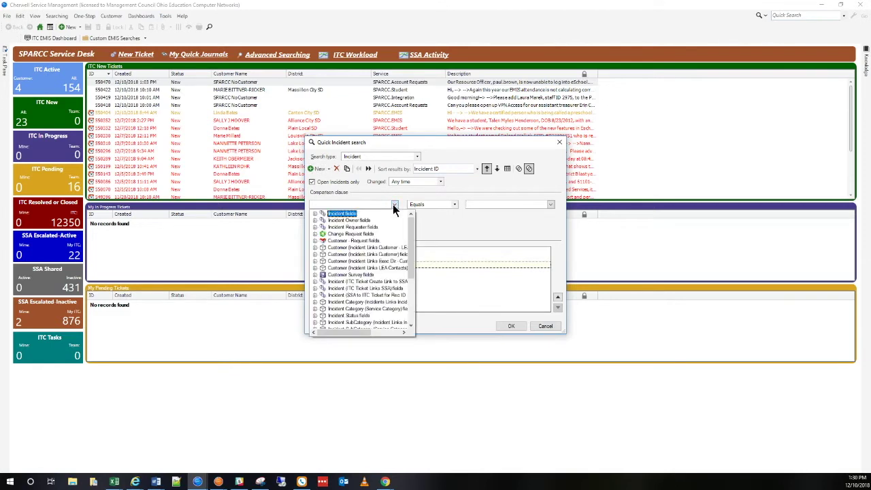
{"action": "left_click", "coordinate": [314, 213]}
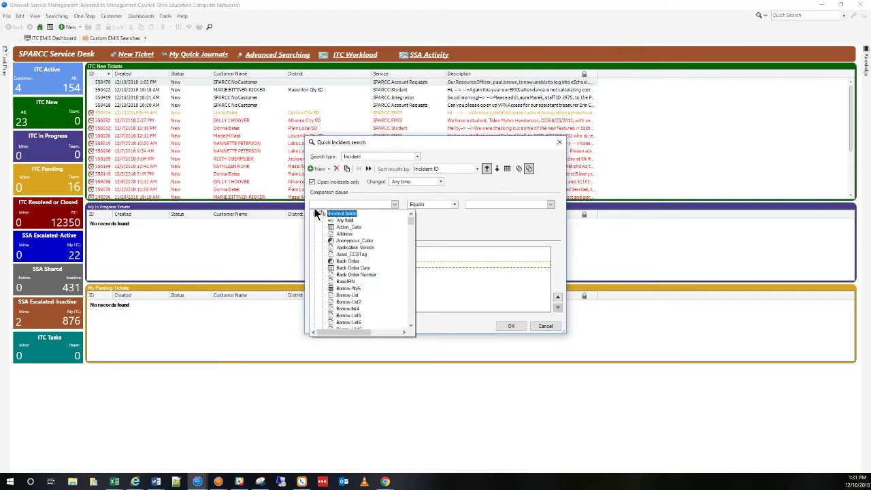
{"action": "key", "text": "o"}
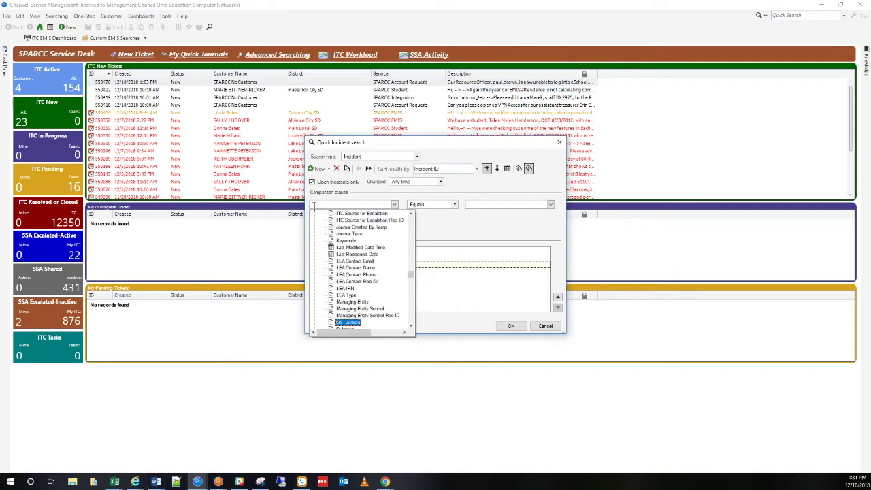
{"action": "left_click", "coordinate": [410, 326]}
{"action": "left_click", "coordinate": [411, 326]}
{"action": "left_click", "coordinate": [410, 326]}
{"action": "left_click", "coordinate": [410, 326]}
{"action": "left_click", "coordinate": [410, 326]}
{"action": "left_click", "coordinate": [411, 325]}
{"action": "left_click", "coordinate": [410, 326]}
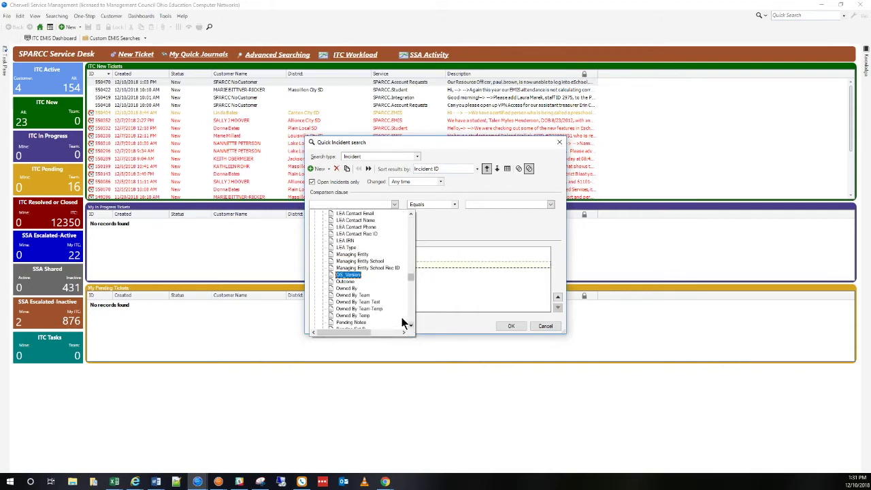
{"action": "left_click", "coordinate": [360, 295]}
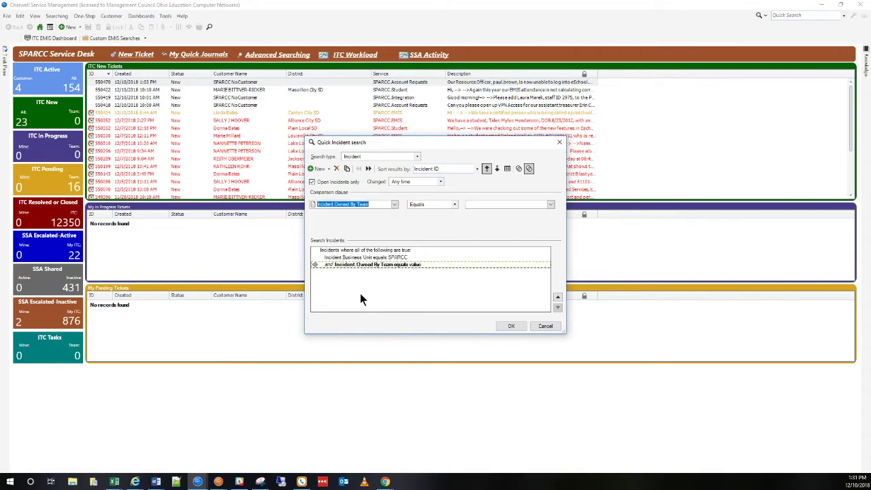
- Make the Owned By Team condition use the Like operator with the value SPARCC%
{"action": "left_click", "coordinate": [453, 204]}
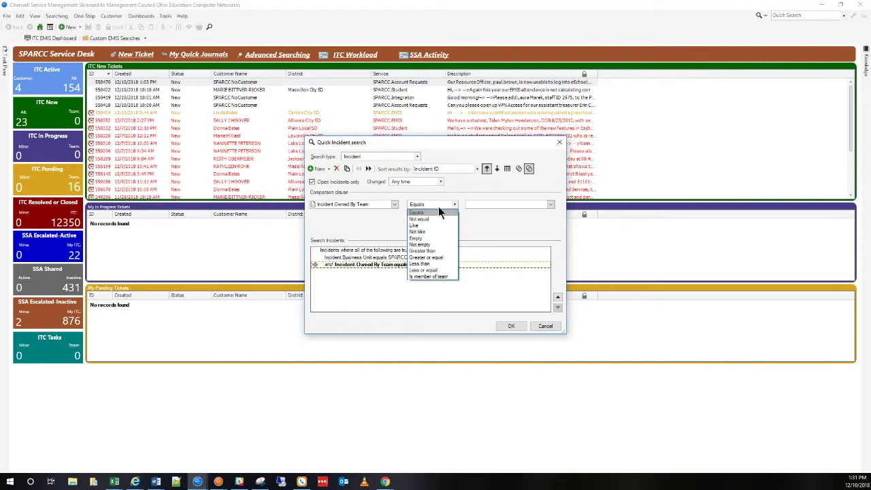
{"action": "left_click", "coordinate": [414, 226]}
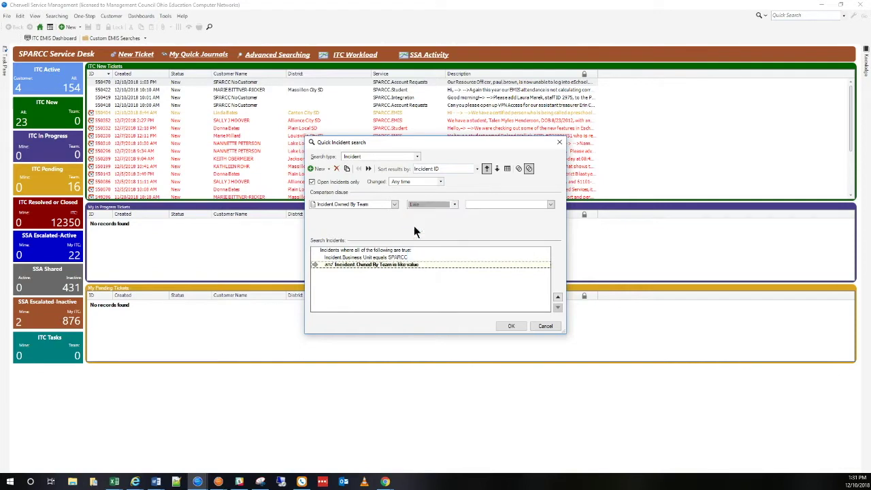
{"action": "left_click", "coordinate": [504, 205]}
{"action": "type", "text": "SPARCC%"}
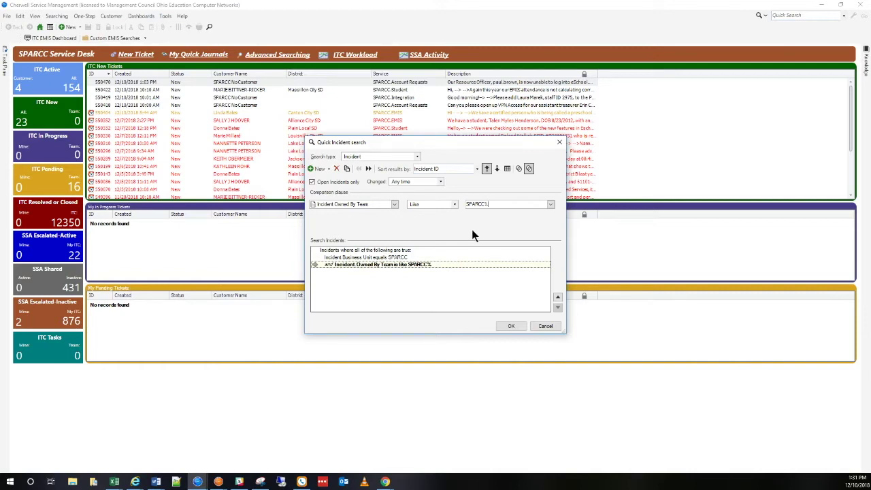
- Add a group clause in which at least one of the items must be true
{"action": "left_click", "coordinate": [328, 169]}
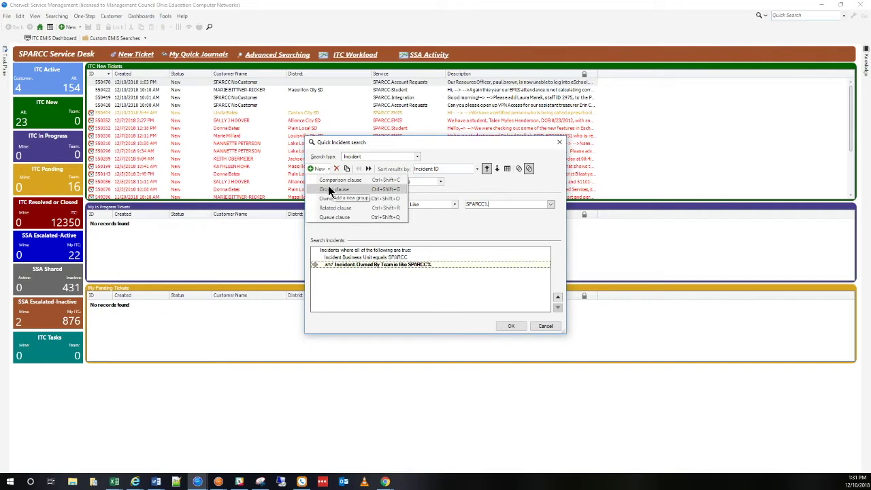
{"action": "left_click", "coordinate": [330, 190]}
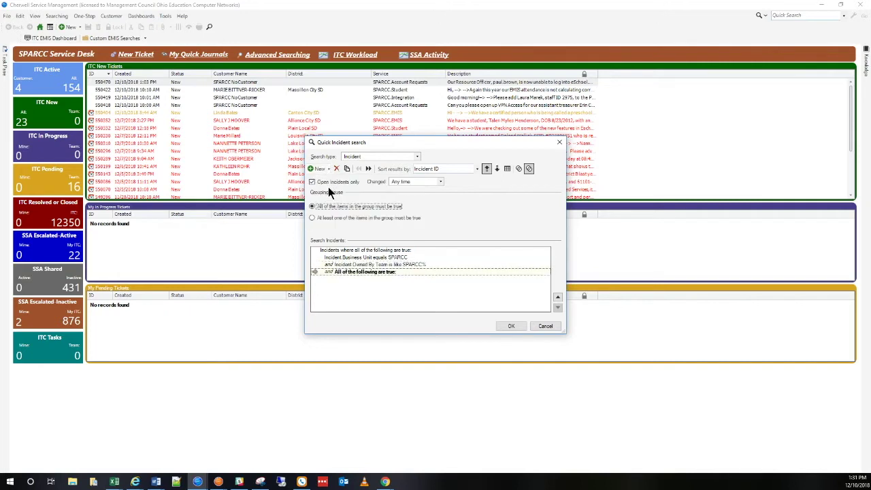
{"action": "left_click", "coordinate": [328, 218]}
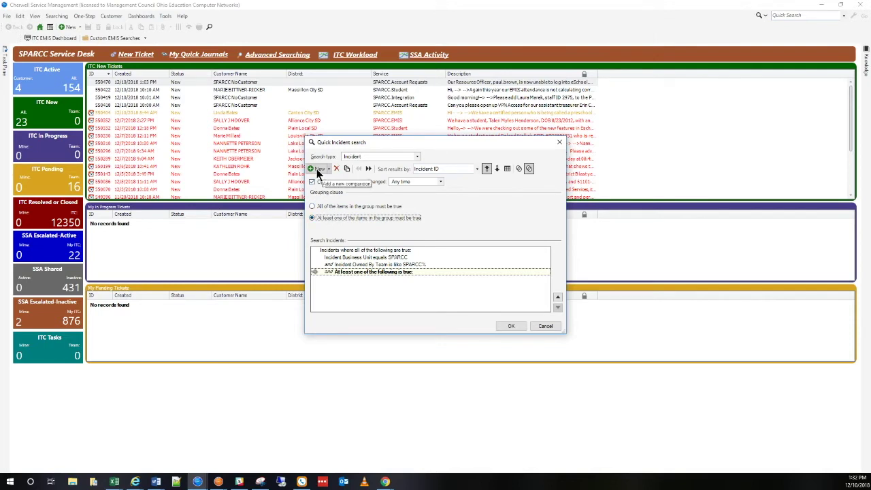
- Add a comparison inside the group requiring the incident Status to equal In Progress
{"action": "left_click", "coordinate": [316, 168]}
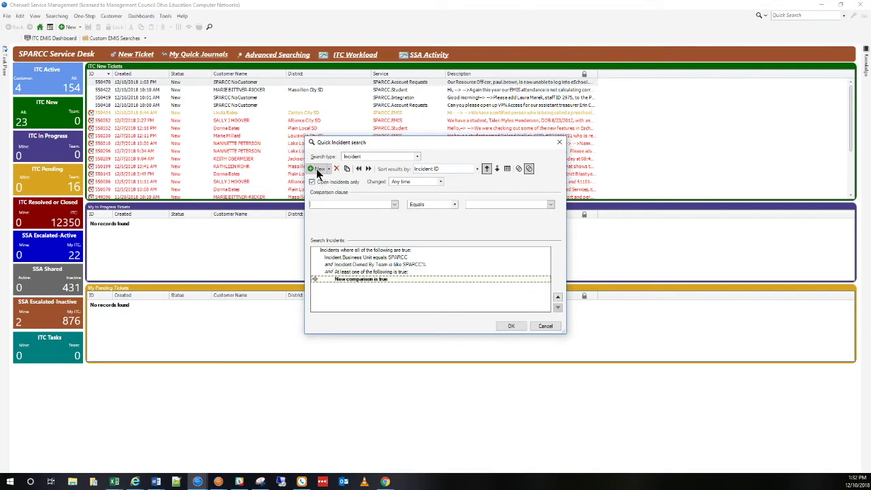
{"action": "left_click", "coordinate": [394, 204]}
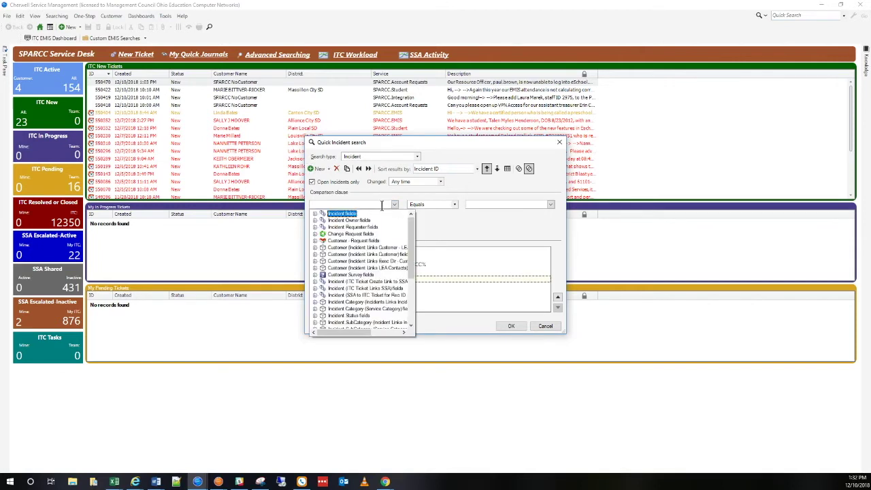
{"action": "left_click", "coordinate": [315, 215]}
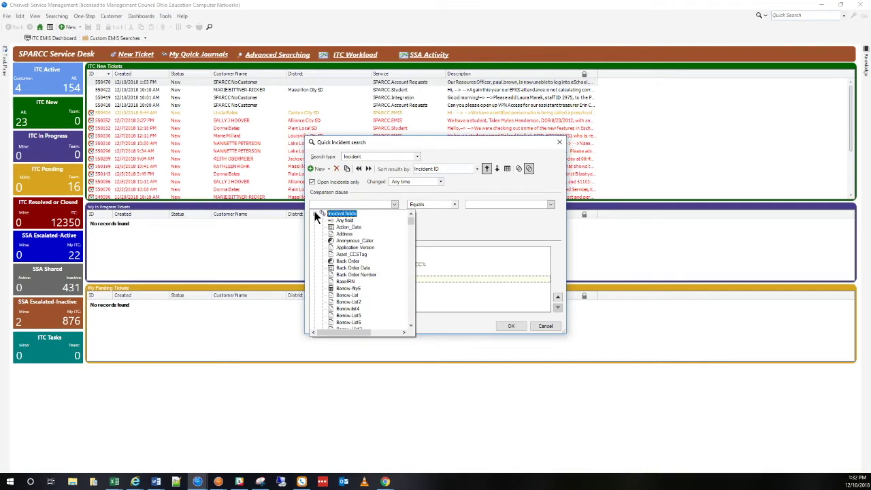
{"action": "key", "text": "t"}
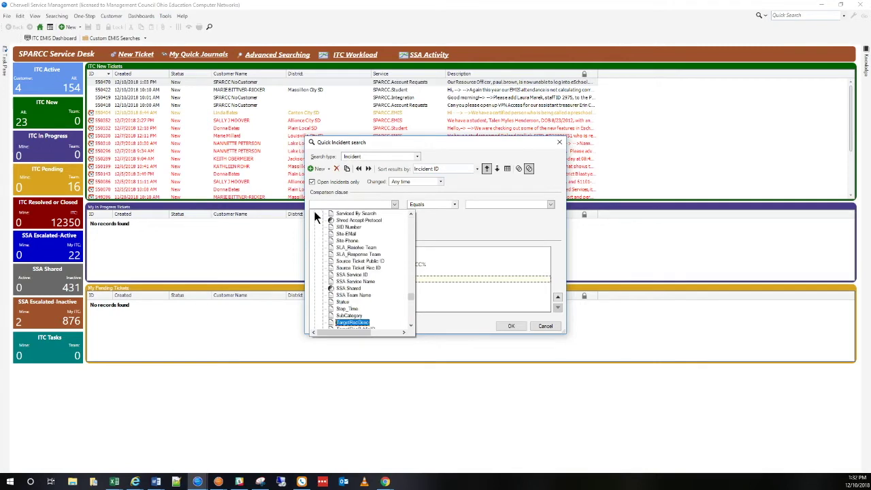
{"action": "left_click", "coordinate": [340, 301]}
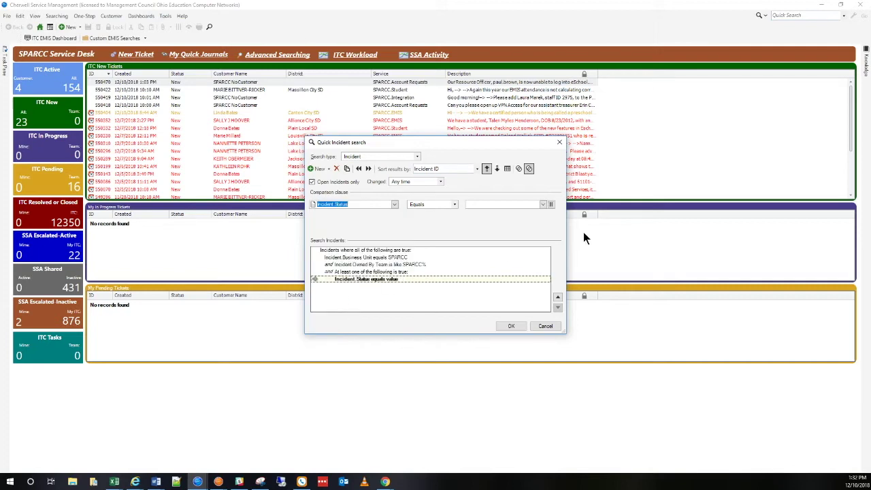
{"action": "left_click", "coordinate": [550, 203]}
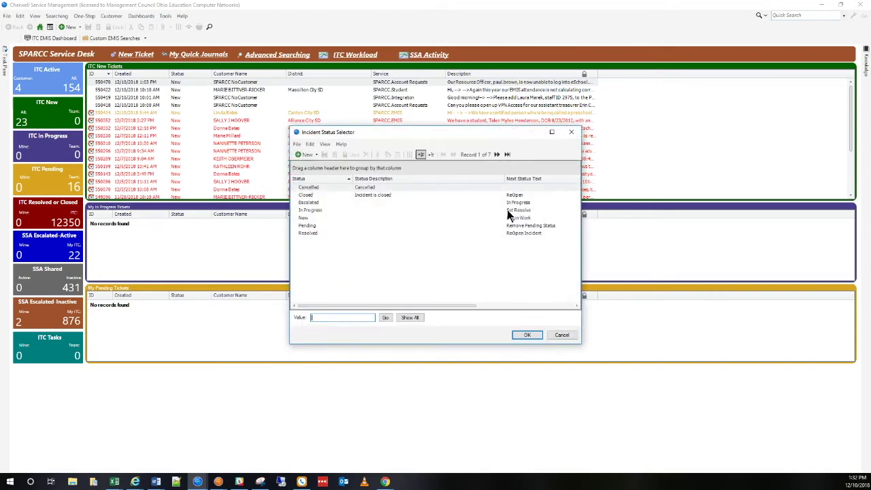
{"action": "left_click", "coordinate": [314, 209]}
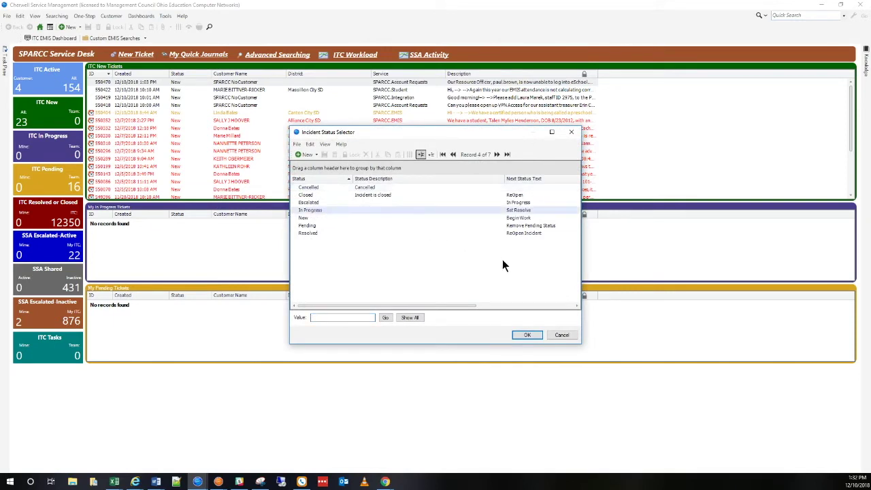
{"action": "left_click", "coordinate": [528, 334]}
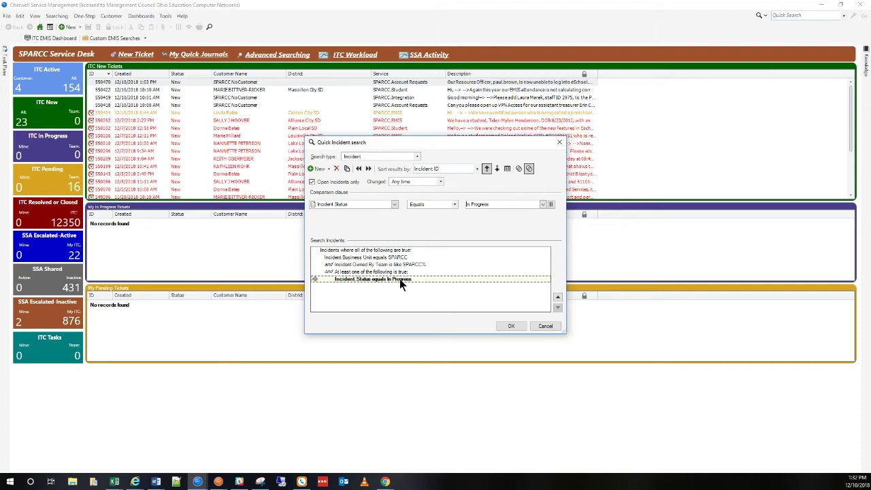
- Duplicate the In Progress status condition and set the copy's value to New
{"action": "left_click", "coordinate": [346, 169]}
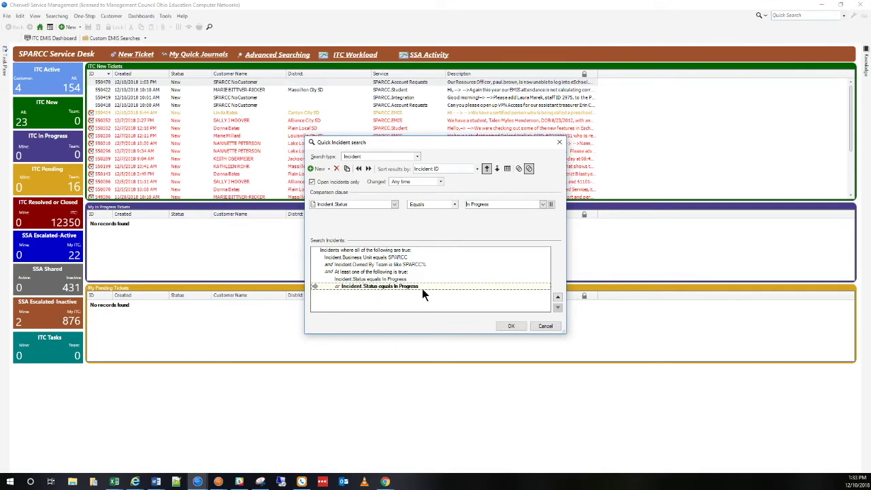
{"action": "left_click", "coordinate": [550, 204]}
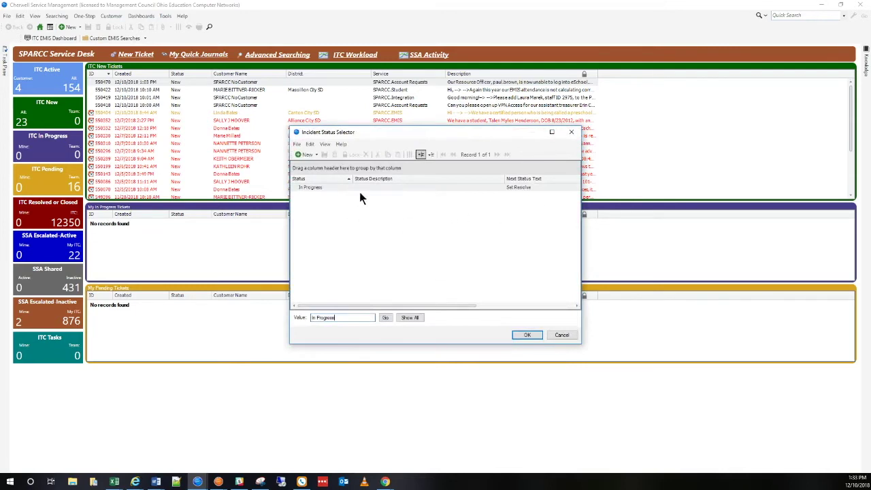
{"action": "left_click", "coordinate": [410, 317]}
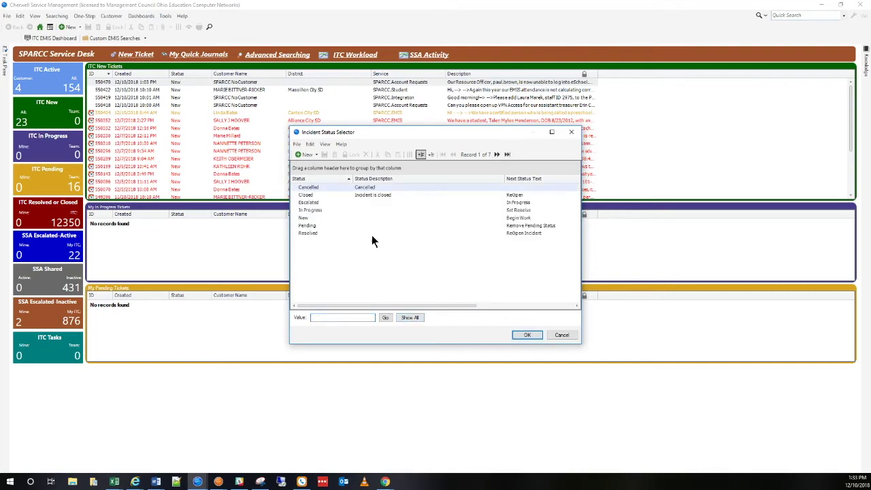
{"action": "left_click", "coordinate": [304, 217]}
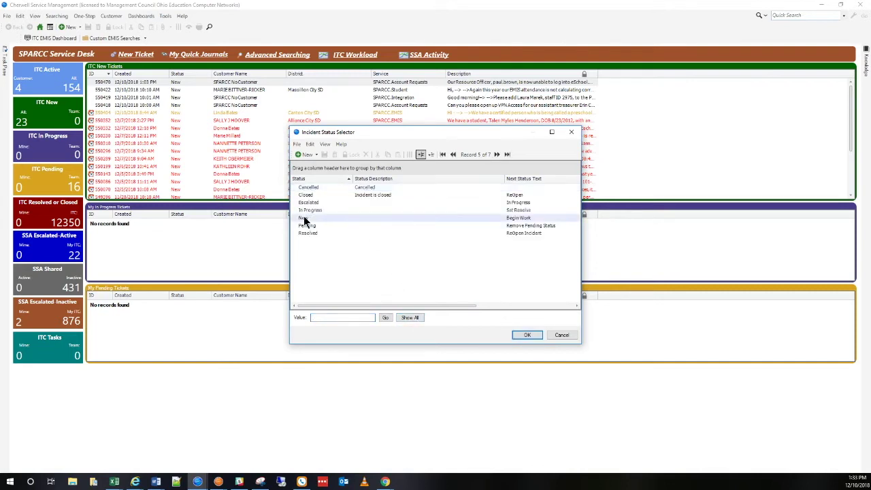
{"action": "left_click", "coordinate": [530, 335]}
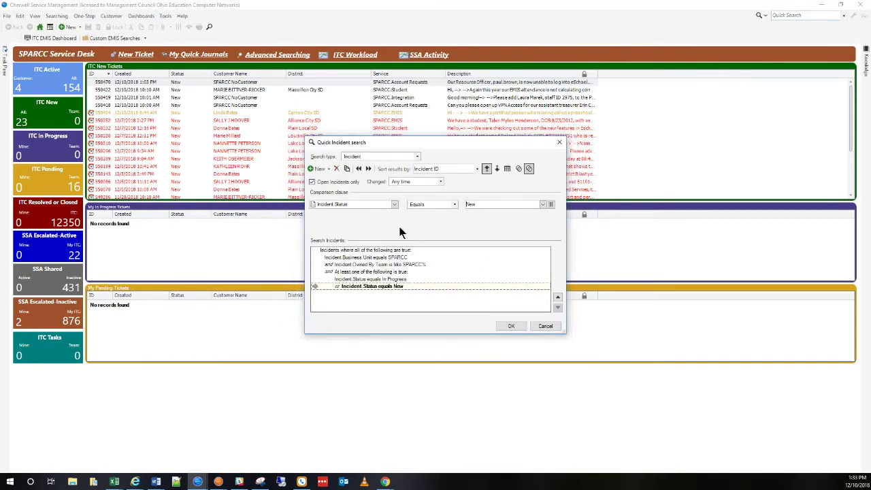
- Duplicate the New status condition and set the copy's value to Pending
{"action": "left_click", "coordinate": [346, 170]}
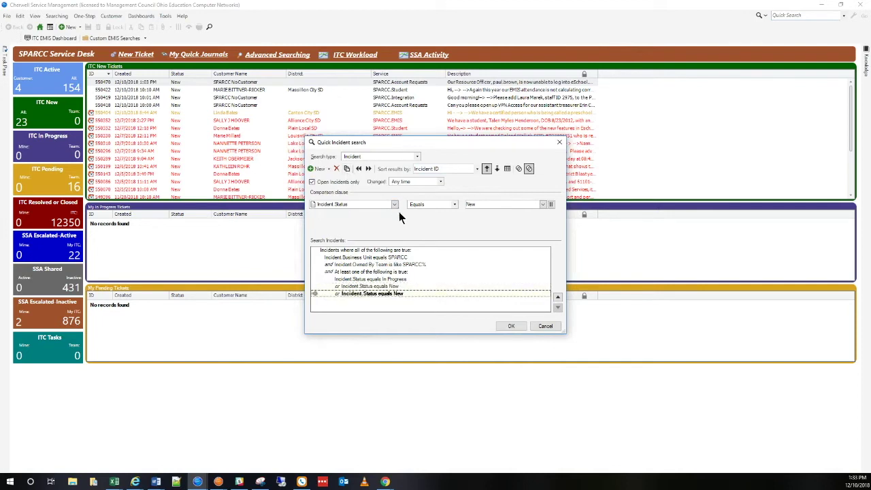
{"action": "left_click", "coordinate": [551, 204]}
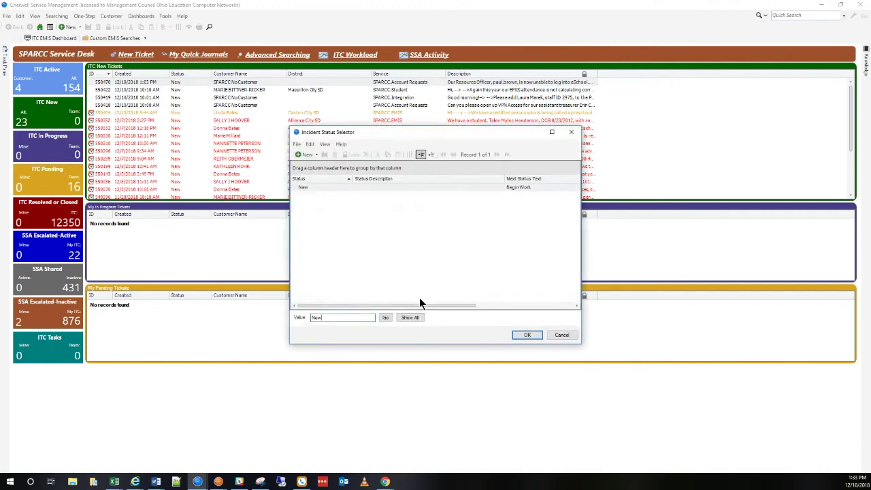
{"action": "left_click", "coordinate": [409, 318]}
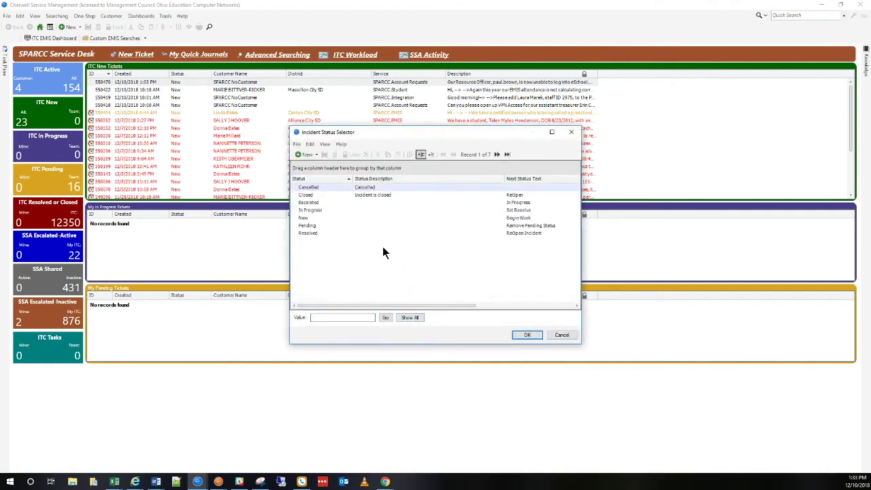
{"action": "left_click", "coordinate": [306, 225]}
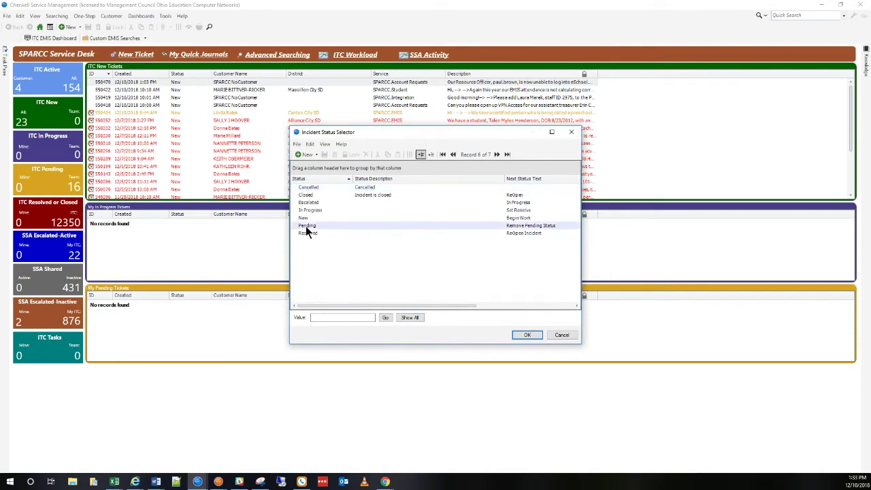
{"action": "left_click", "coordinate": [528, 336]}
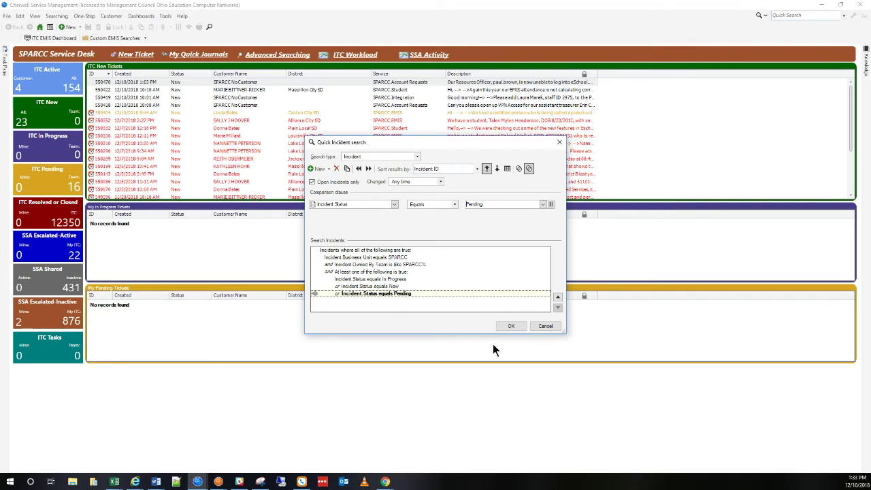
- Run the quick incident search and show its results in a grid
{"action": "left_click", "coordinate": [511, 325]}
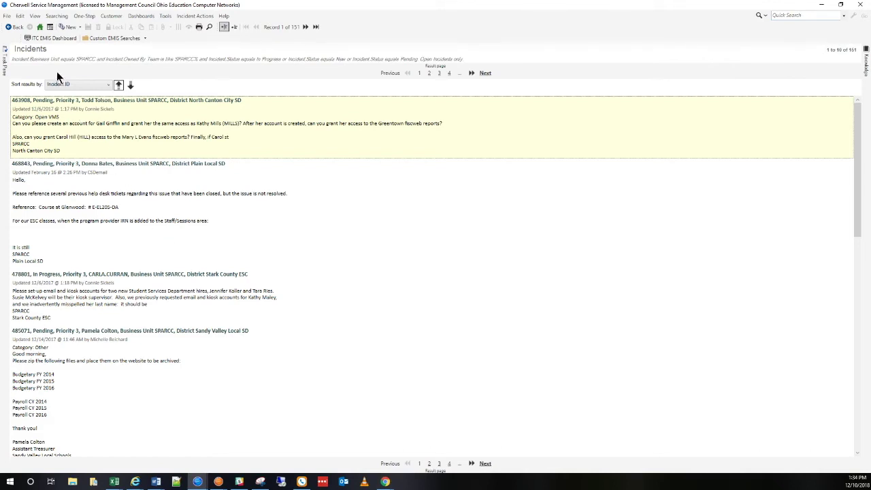
{"action": "left_click", "coordinate": [34, 17]}
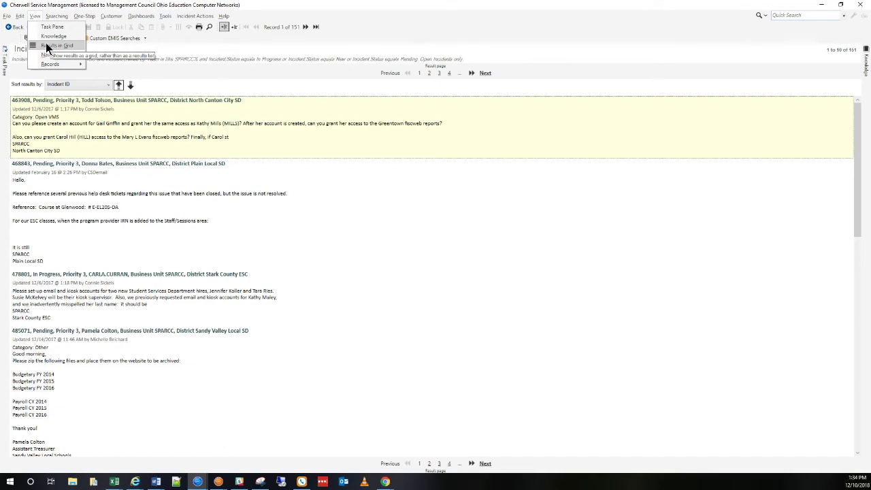
{"action": "left_click", "coordinate": [45, 43]}
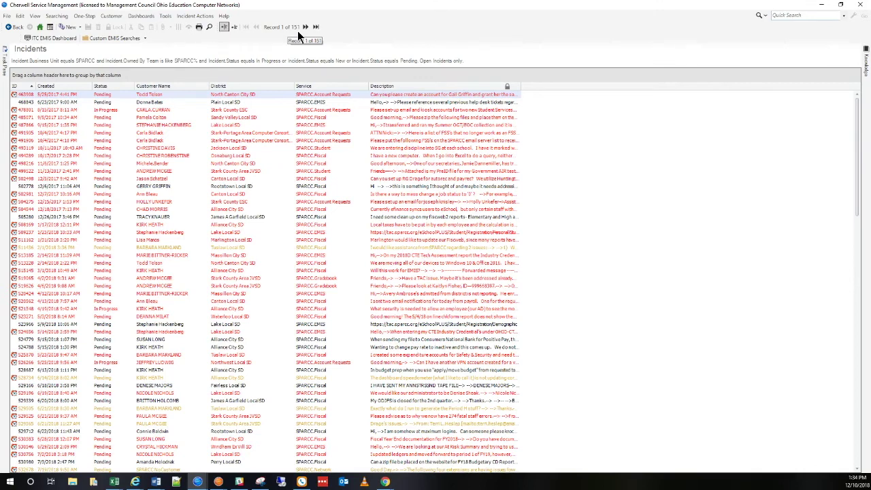
- Edit the current search to delete the condition that Incident Status is not equal to Closed, and rerun it
{"action": "left_click", "coordinate": [57, 16]}
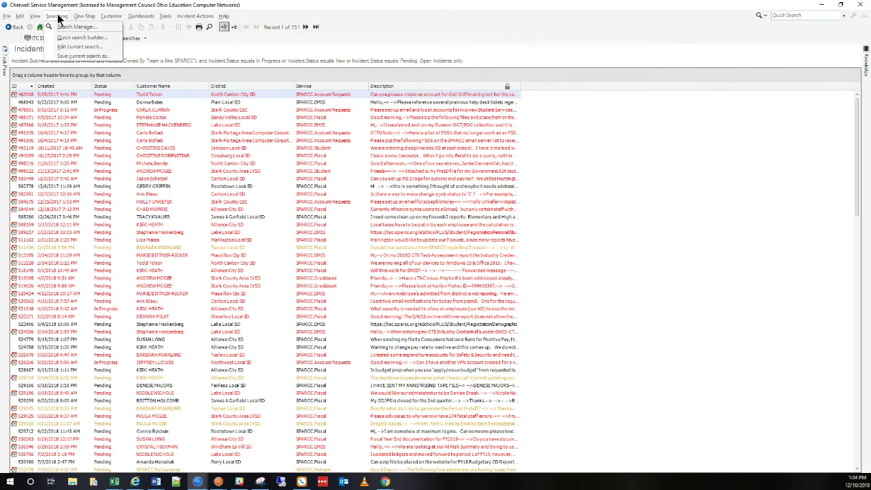
{"action": "left_click", "coordinate": [70, 47]}
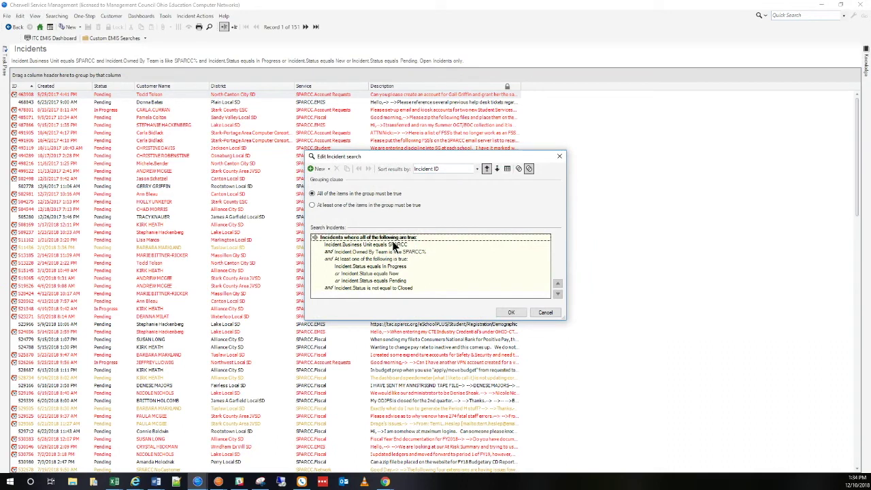
{"action": "left_click", "coordinate": [394, 289]}
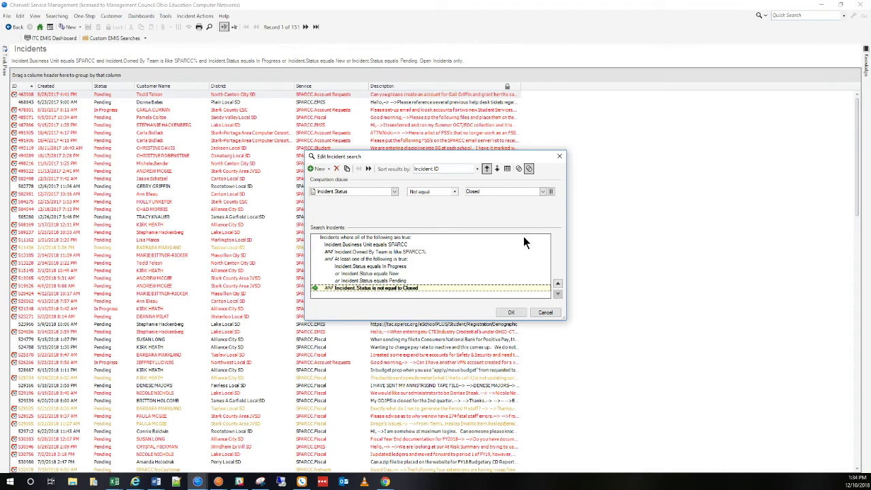
{"action": "key", "text": "Delete"}
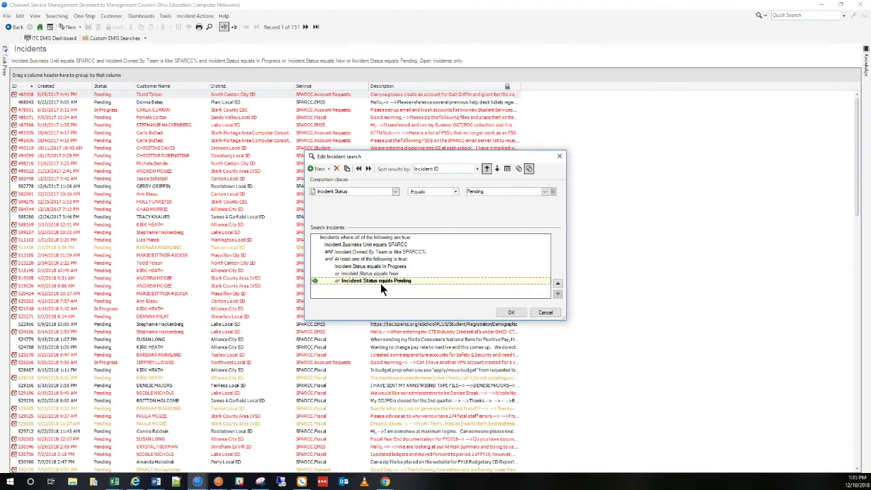
{"action": "left_click", "coordinate": [512, 313]}
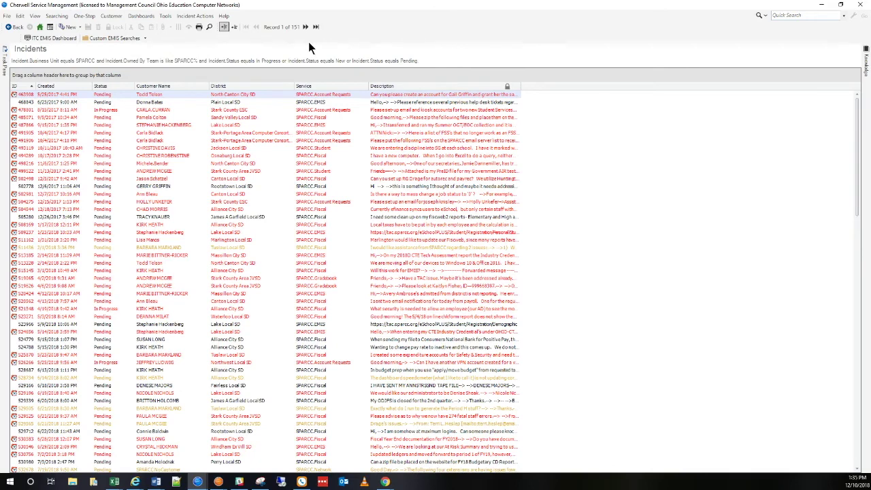
- Save the current search as SPARCC-All Open Tickets with the scope set to User
{"action": "left_click", "coordinate": [57, 16]}
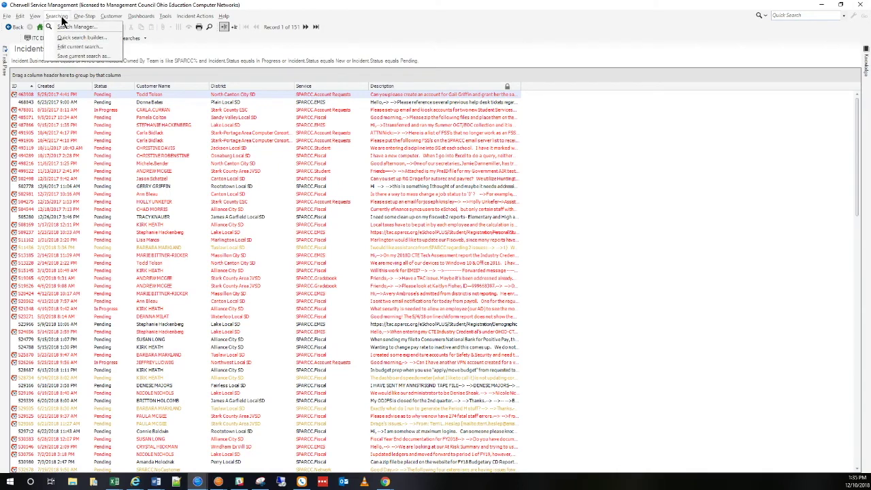
{"action": "left_click", "coordinate": [77, 55]}
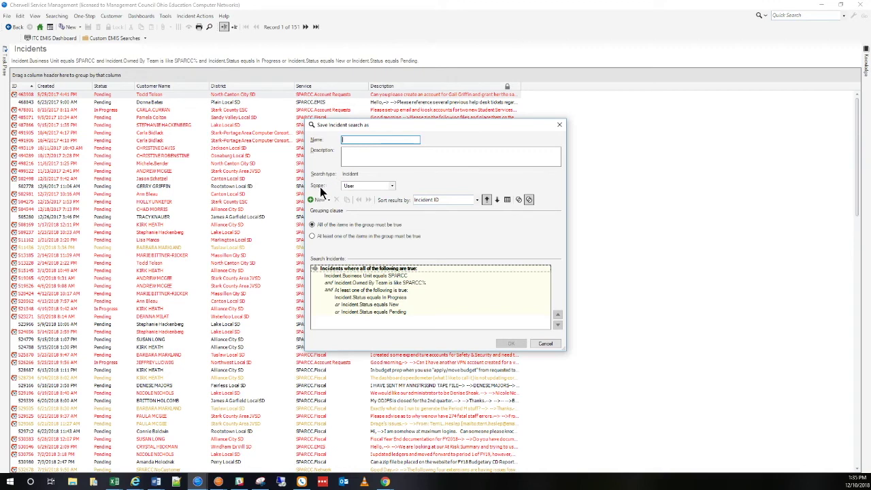
{"action": "left_click", "coordinate": [393, 187]}
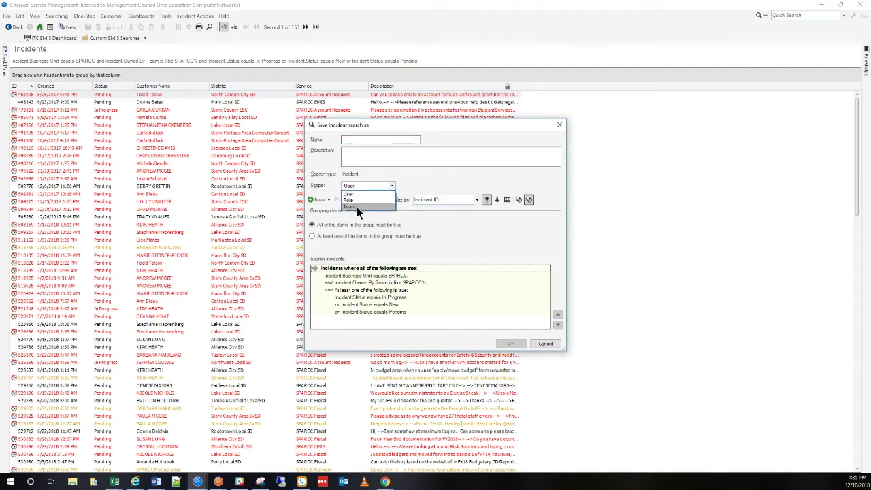
{"action": "left_click", "coordinate": [363, 195]}
{"action": "left_click", "coordinate": [380, 139]}
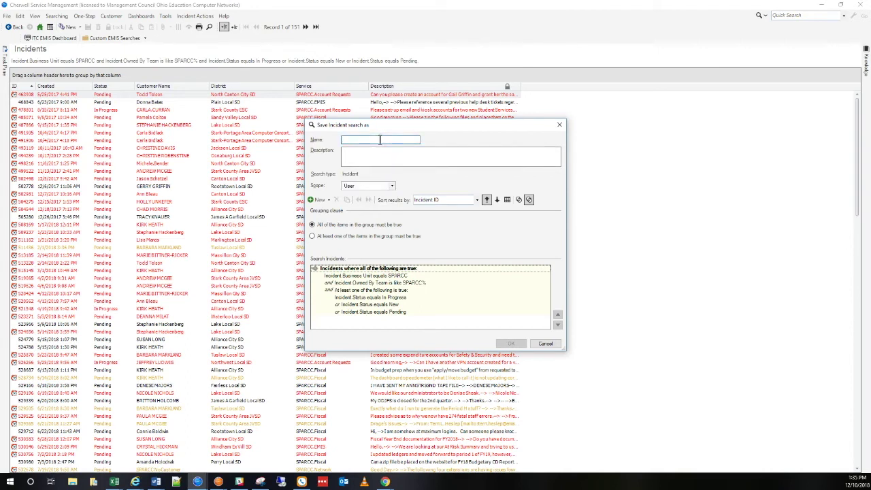
{"action": "type", "text": "SPARCC All Open Tickets"}
{"action": "left_click", "coordinate": [511, 342]}
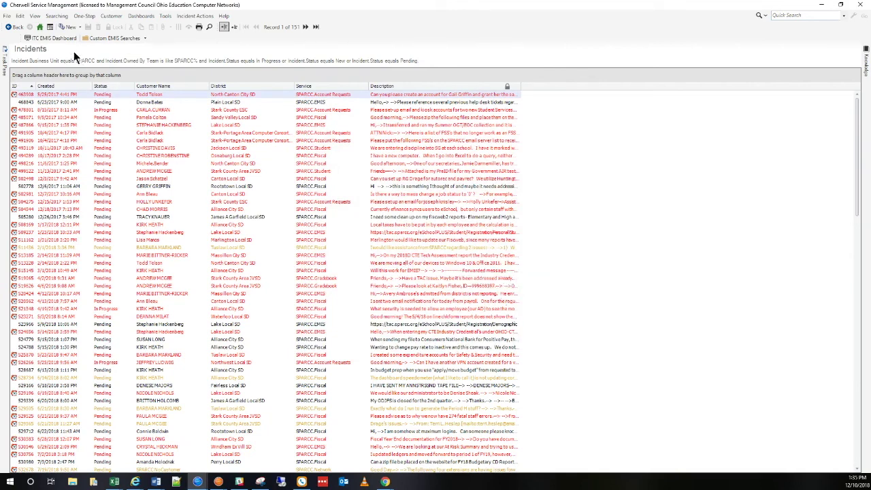
- Run the saved SPARCC-All Open Tickets search from the User folder of the Search Manager
{"action": "left_click", "coordinate": [56, 17]}
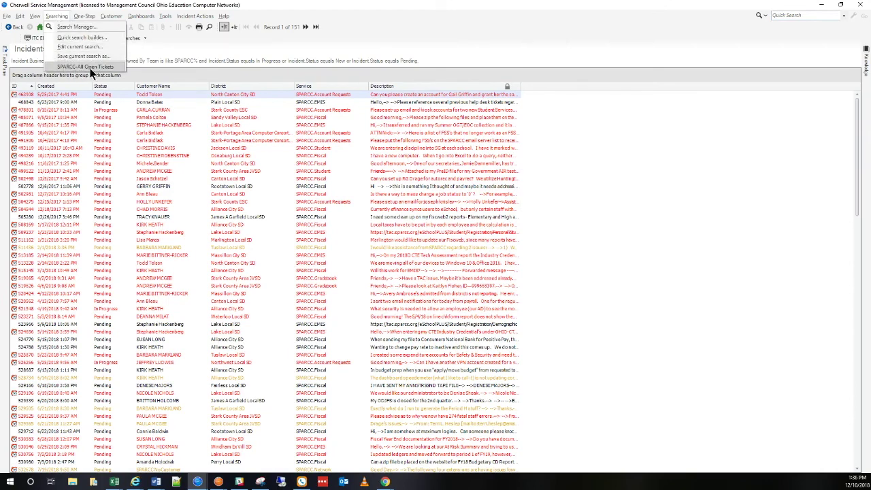
{"action": "left_click", "coordinate": [72, 26]}
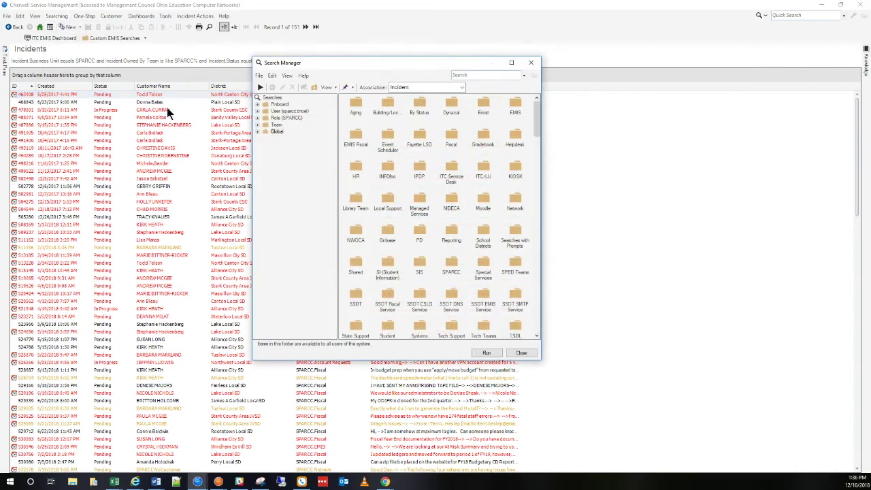
{"action": "left_click", "coordinate": [293, 111]}
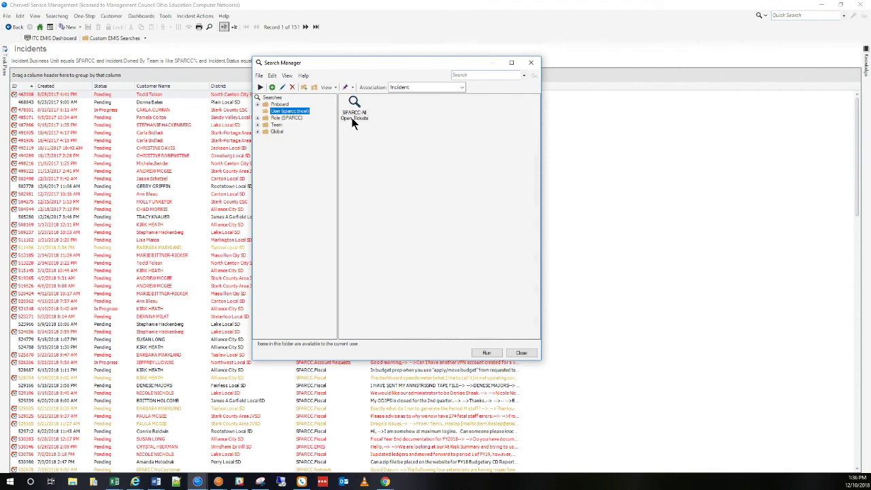
{"action": "left_click", "coordinate": [353, 118]}
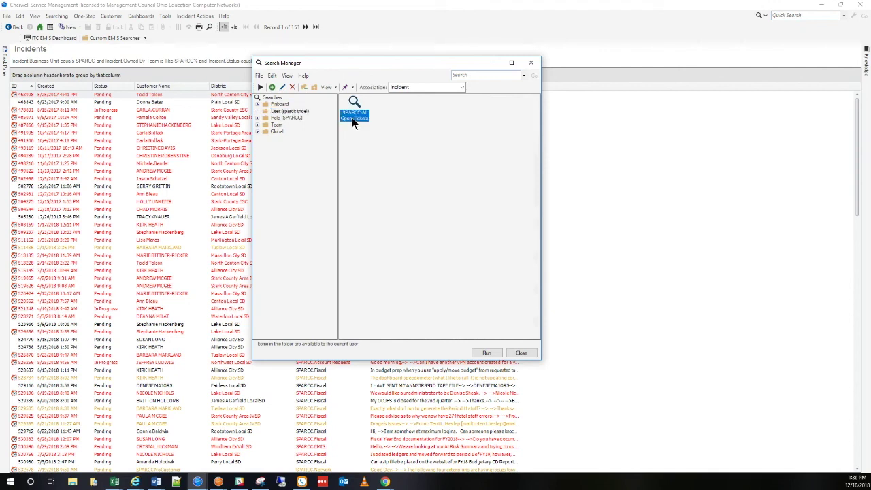
{"action": "left_click", "coordinate": [491, 355]}
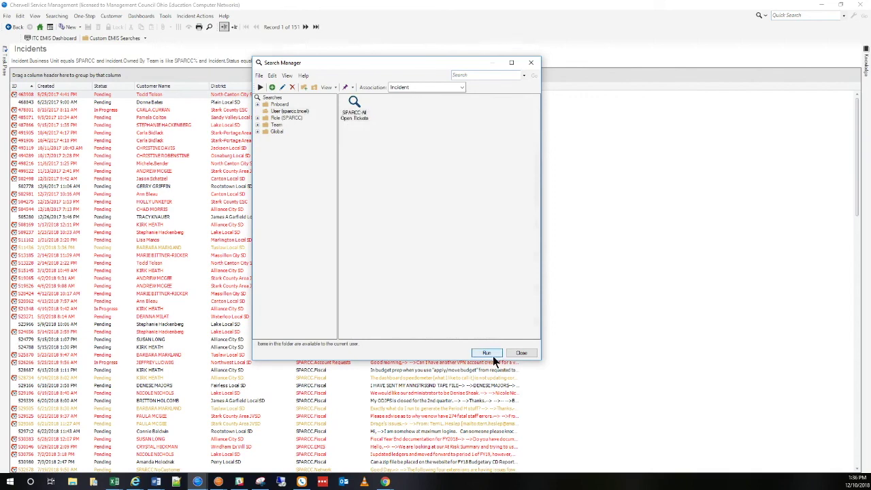